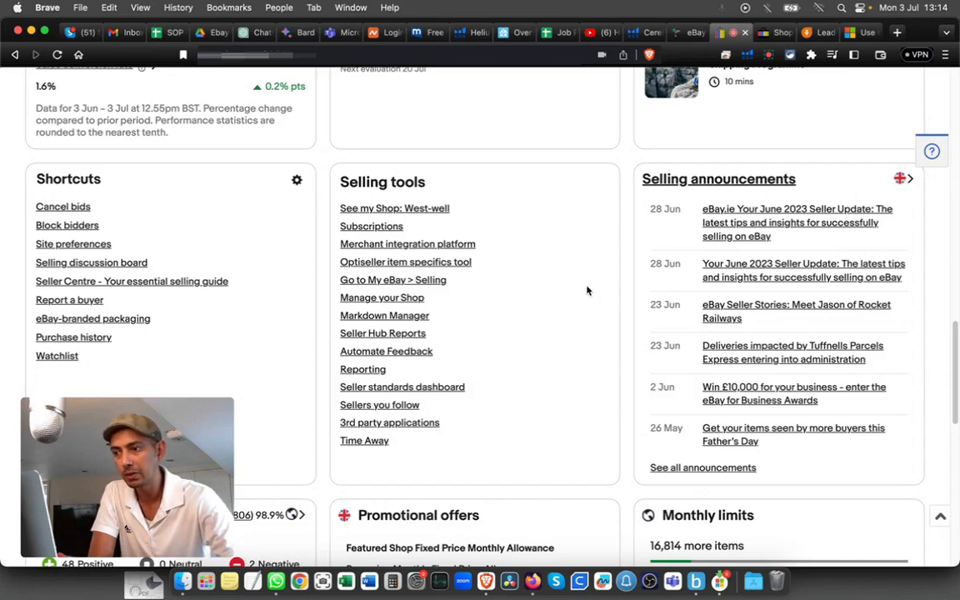
Step: Go to Manage your Shop > Shop newsletter and scroll down to the existing campaigns table
click(368, 302)
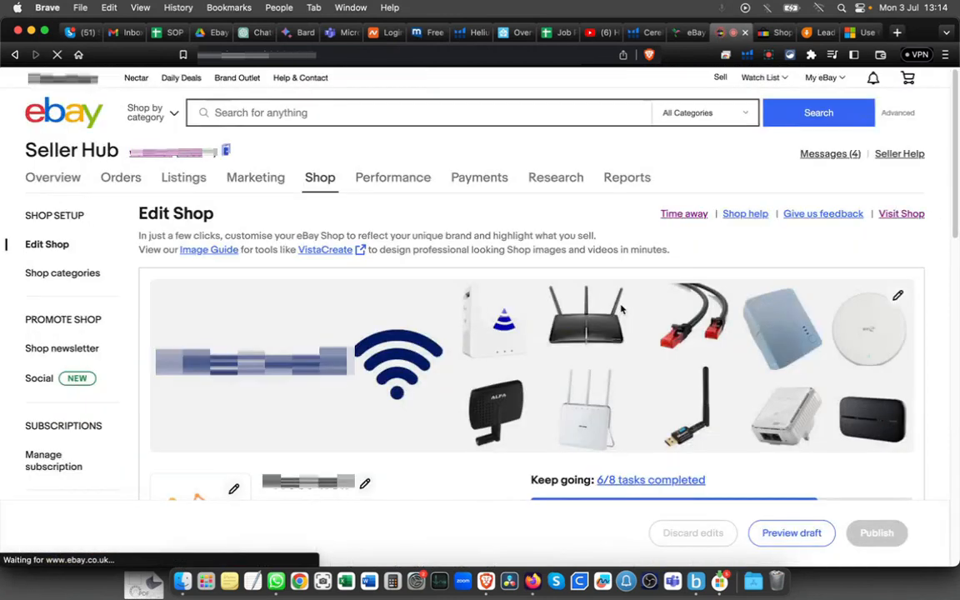
click(71, 350)
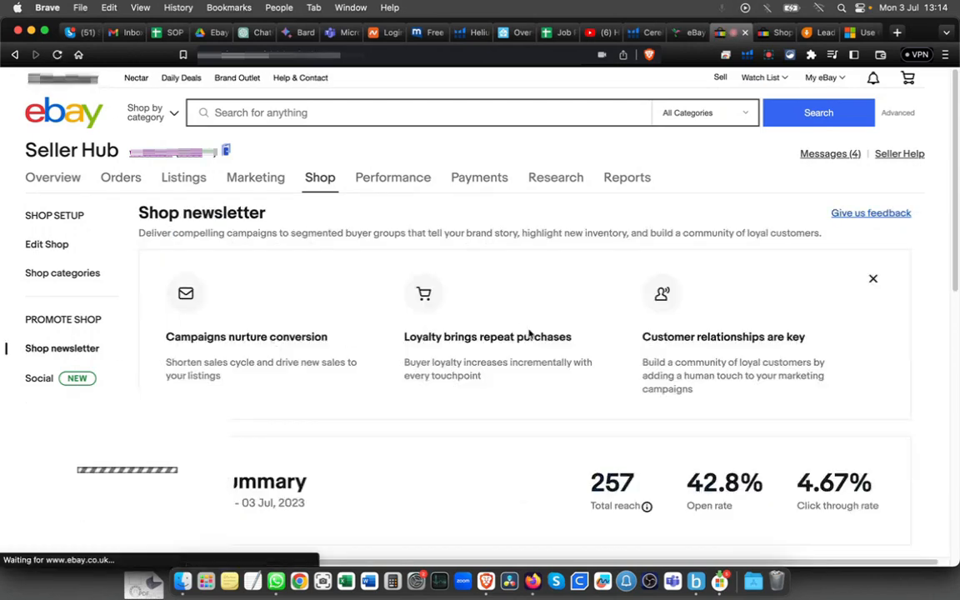
scroll(530, 333, down, 1)
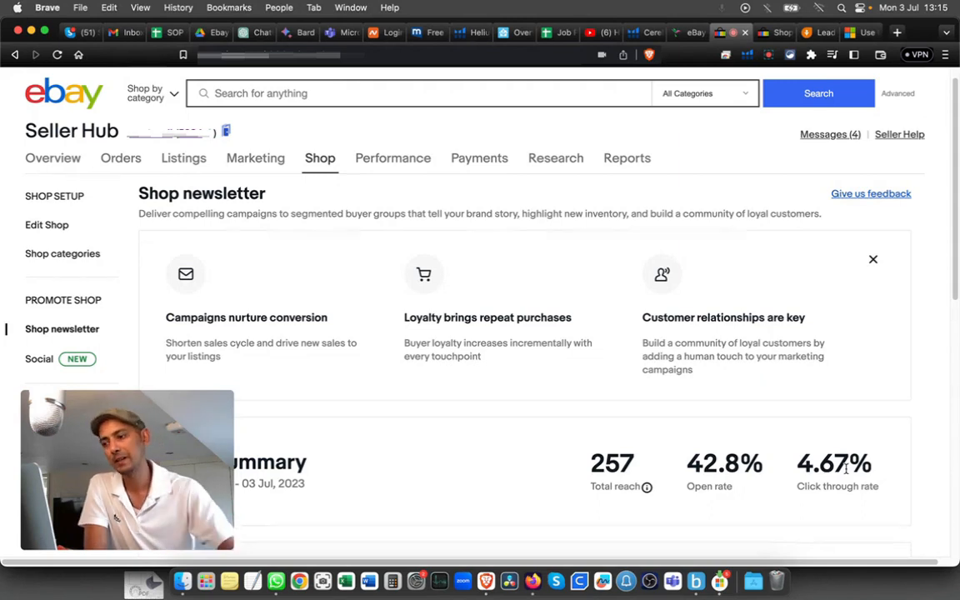
scroll(682, 435, down, 1)
scroll(682, 435, down, 3)
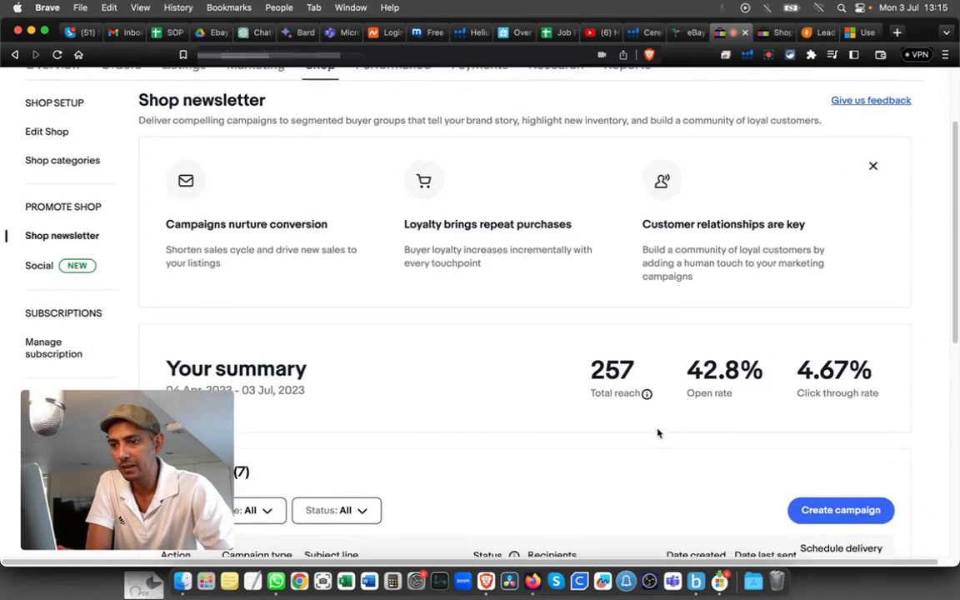
Step: Create a campaign, pick the New products & collections template card, and scroll to Next
click(851, 482)
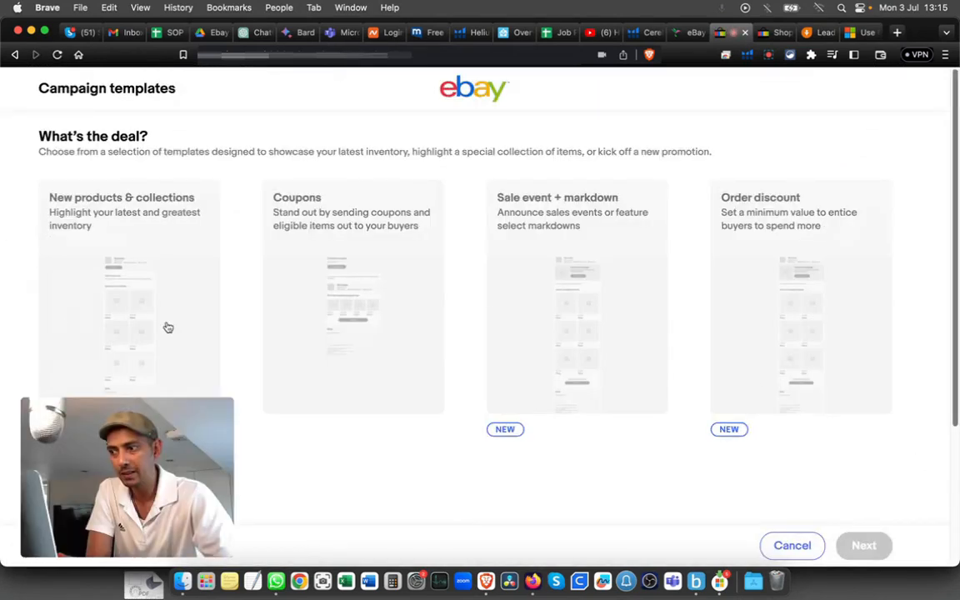
drag(83, 404, 793, 407)
scroll(241, 256, down, 1)
scroll(241, 256, down, 1)
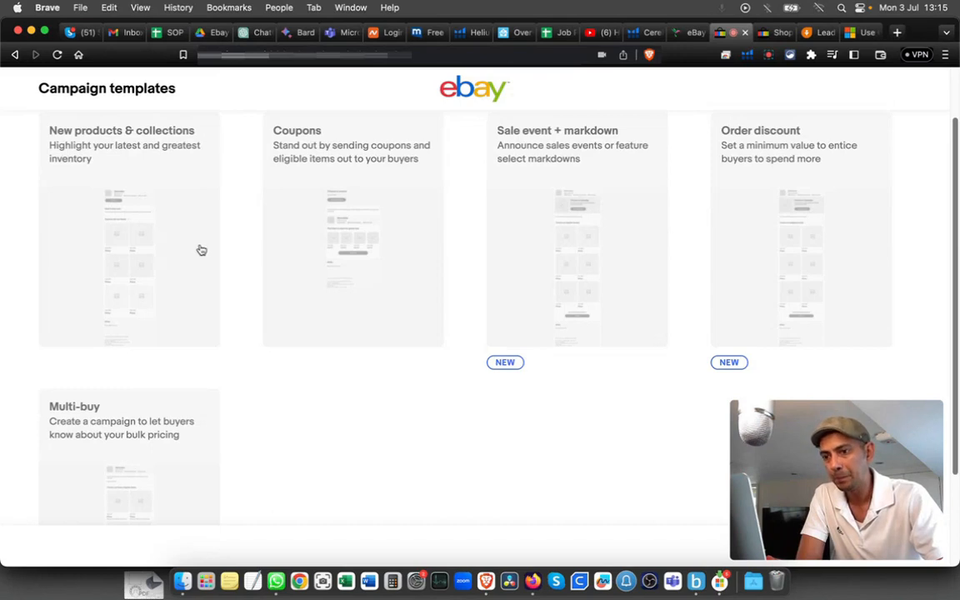
click(167, 249)
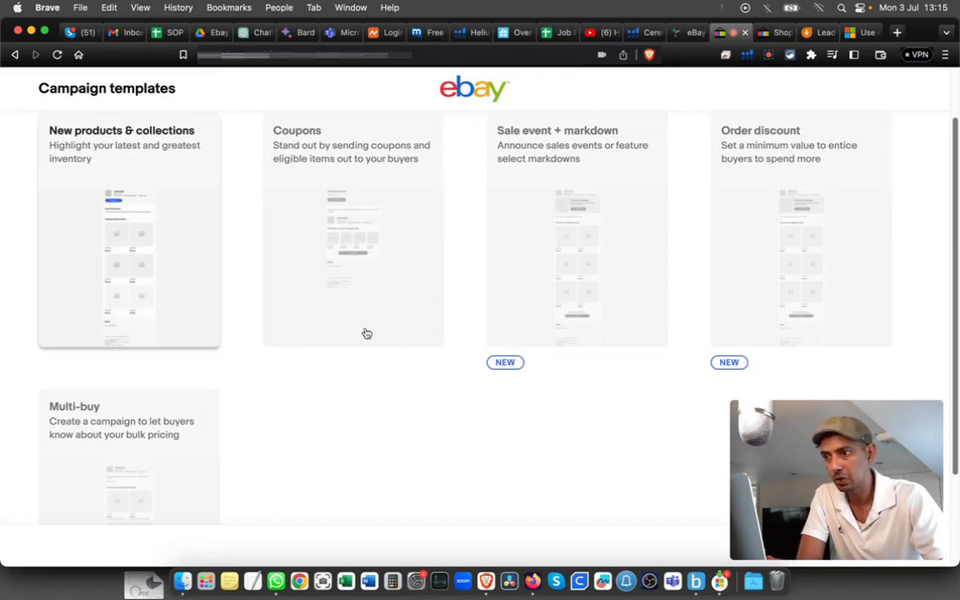
scroll(248, 281, down, 3)
drag(863, 419, 85, 401)
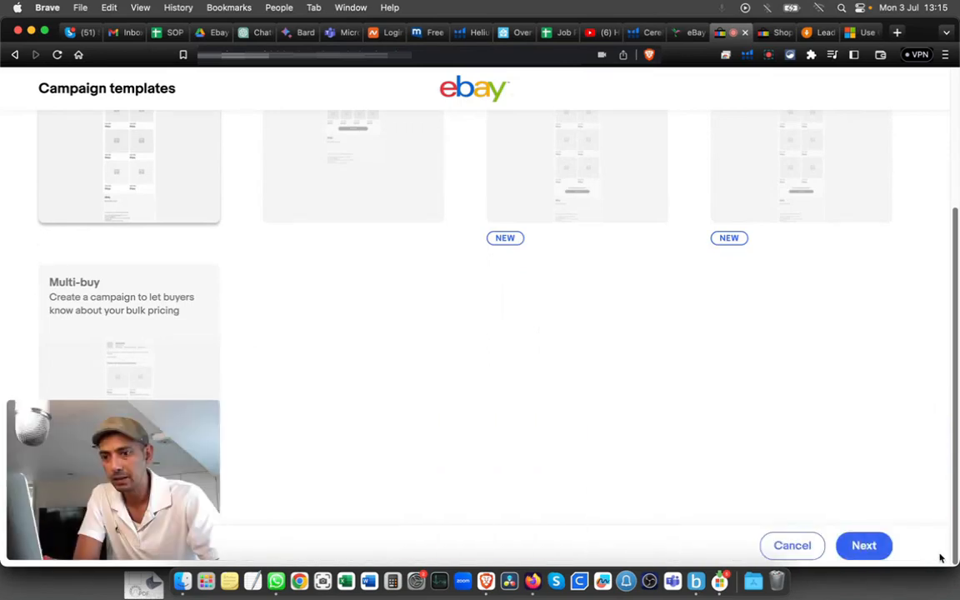
Step: Add Followers to the All subscribers recipients and advance to the Curate content step
click(865, 547)
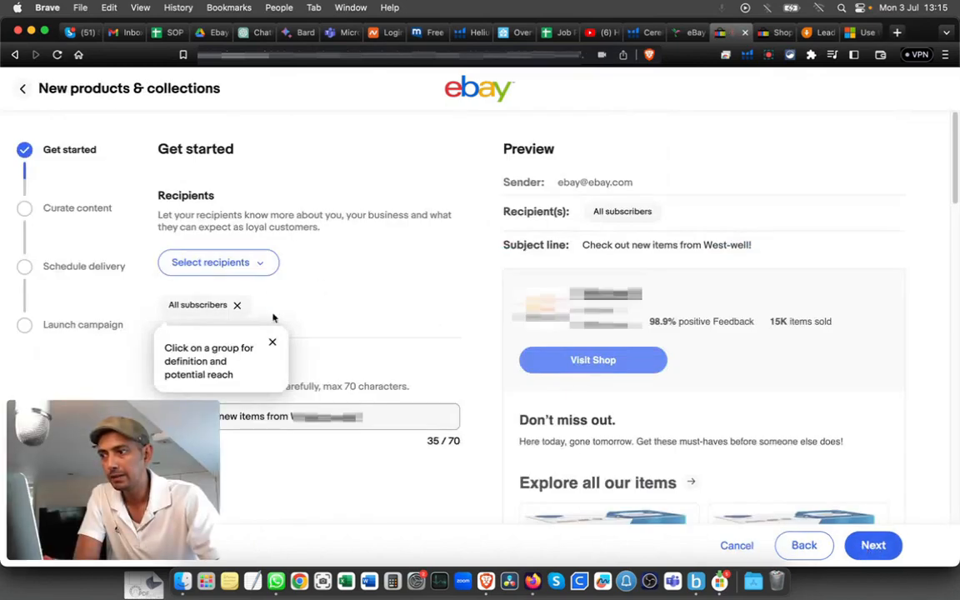
click(273, 341)
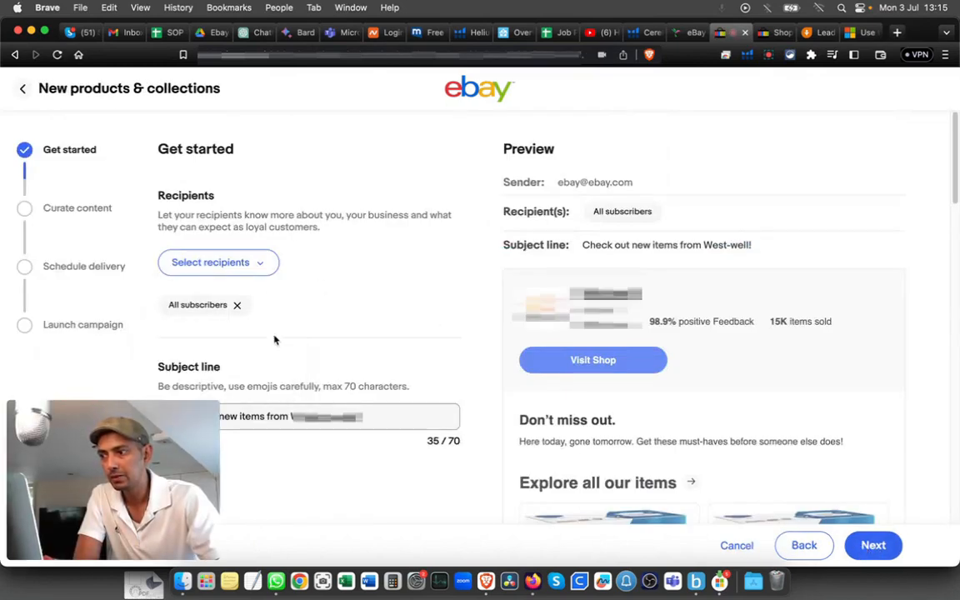
click(261, 265)
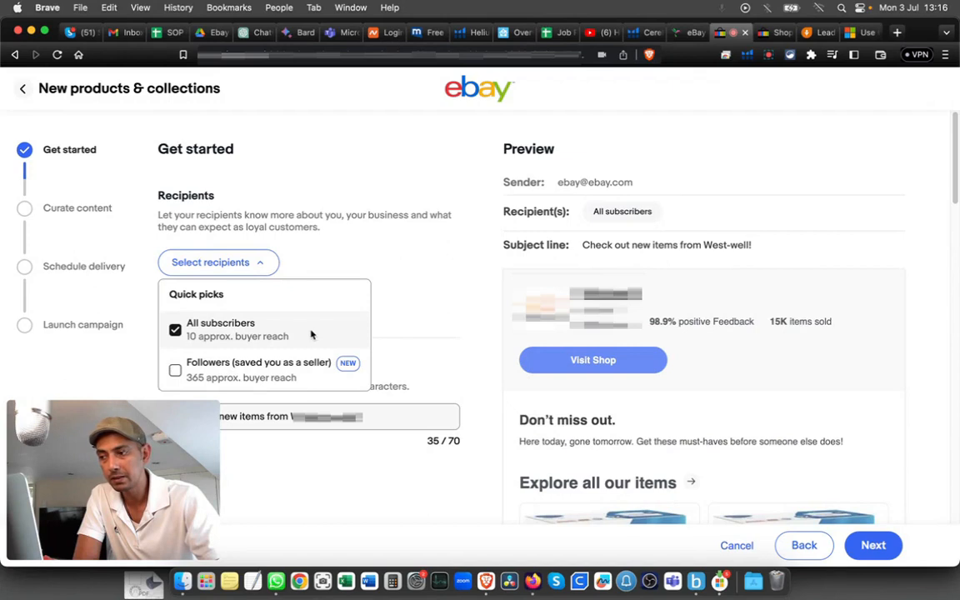
click(176, 372)
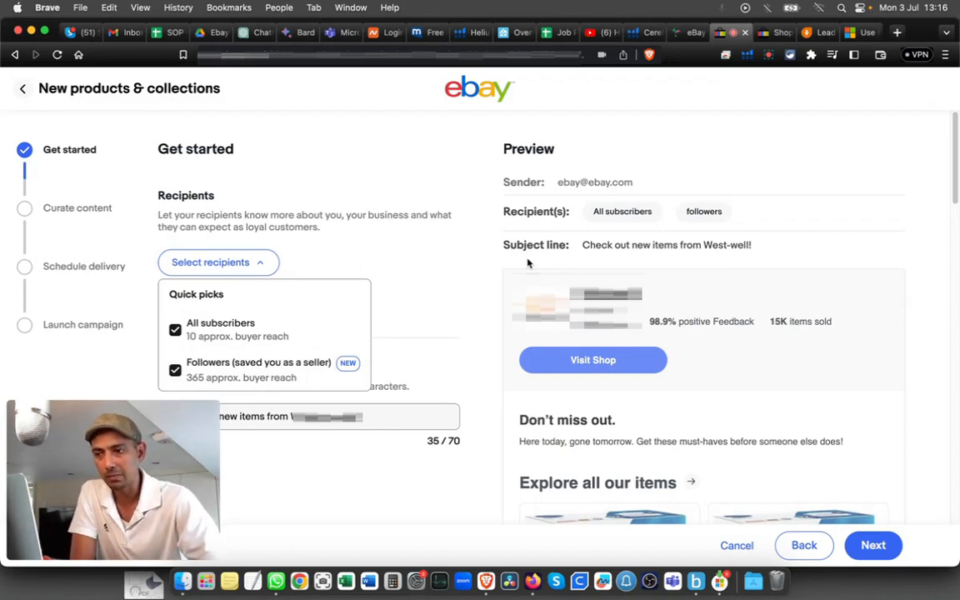
click(444, 269)
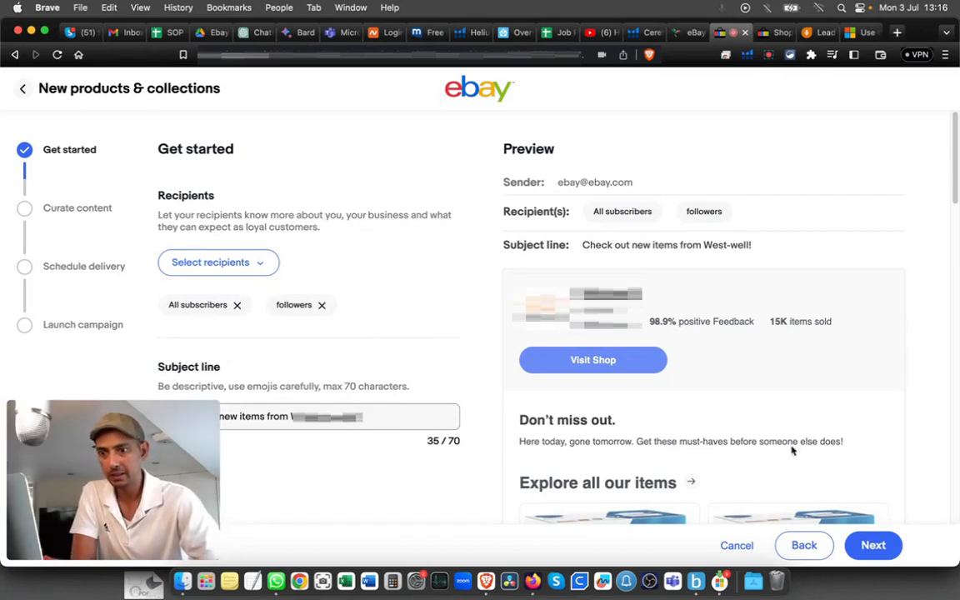
click(872, 547)
scroll(299, 292, down, 3)
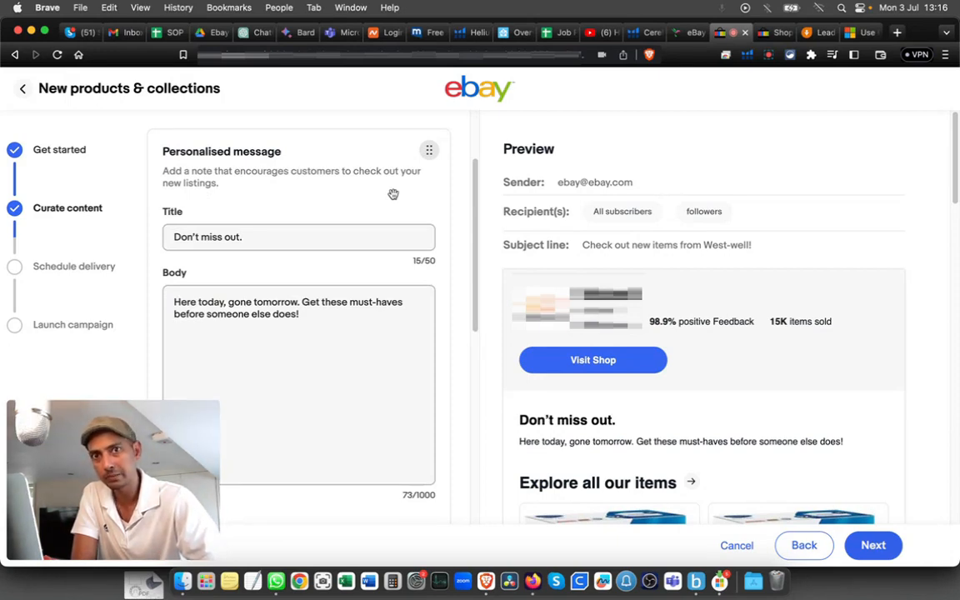
Step: In the ChatGPT powerline adaptors chat, review the reply and copy the generated newsletter email
click(258, 35)
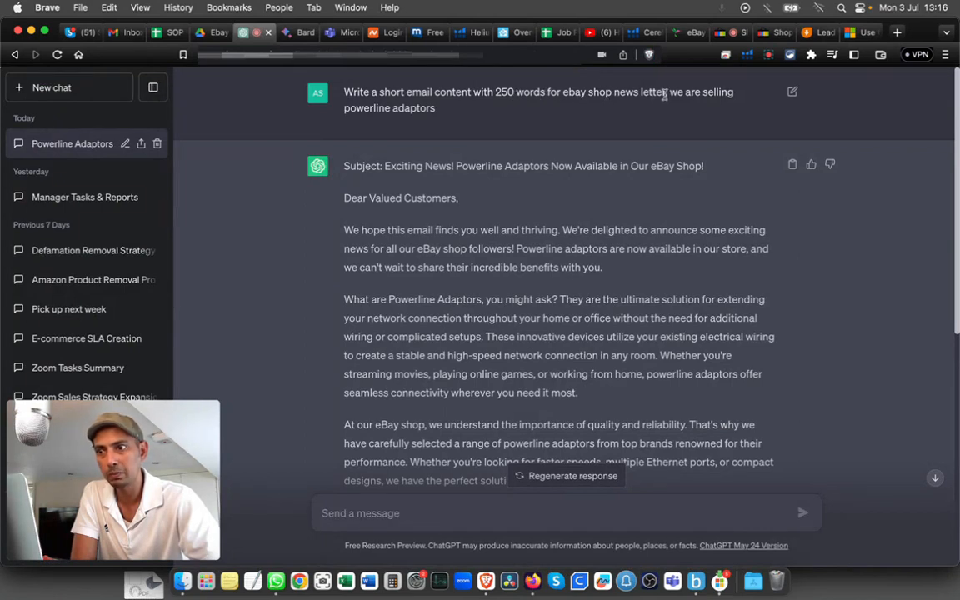
double_click(400, 108)
drag(385, 110, 348, 111)
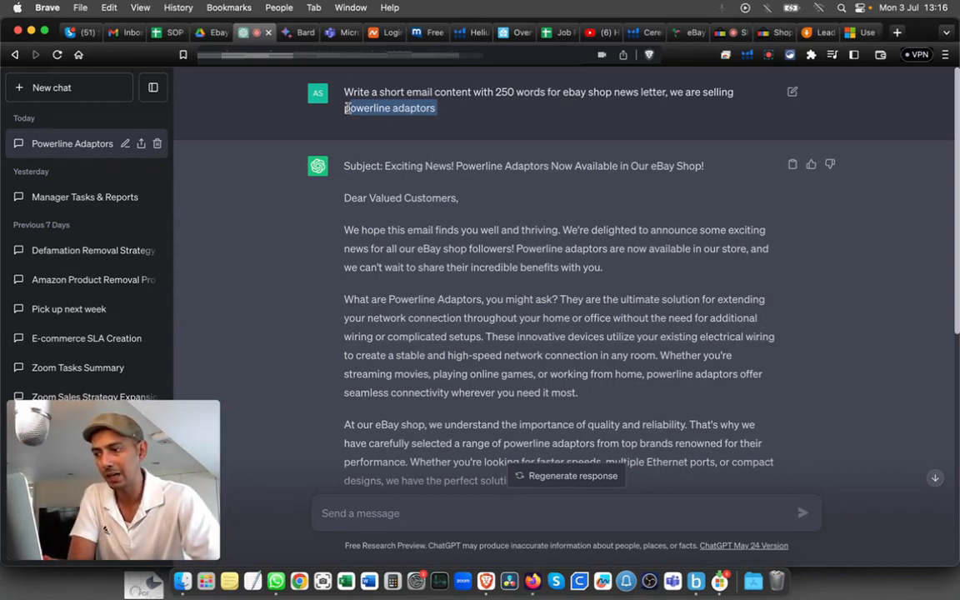
scroll(554, 263, down, 2)
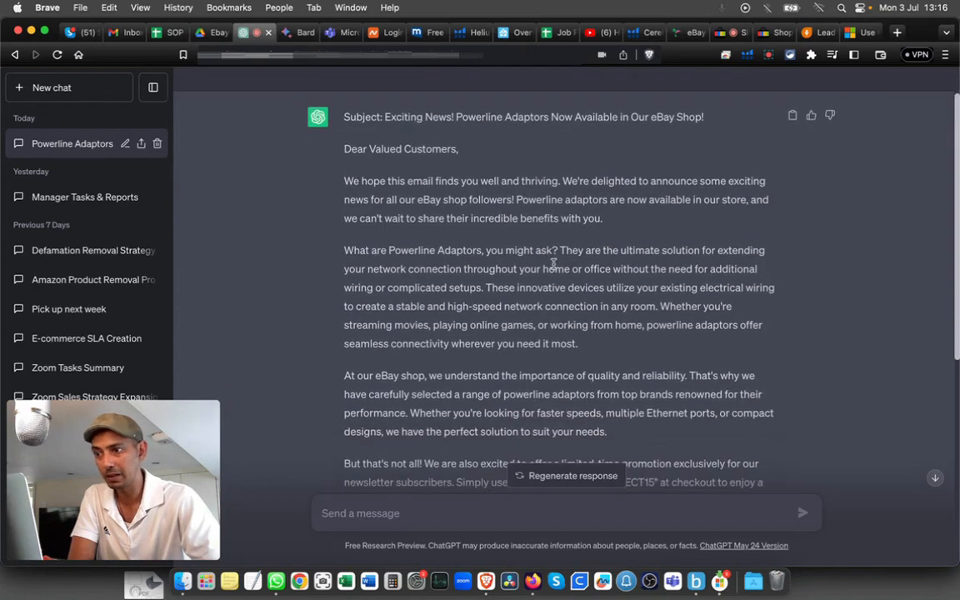
scroll(417, 201, up, 1)
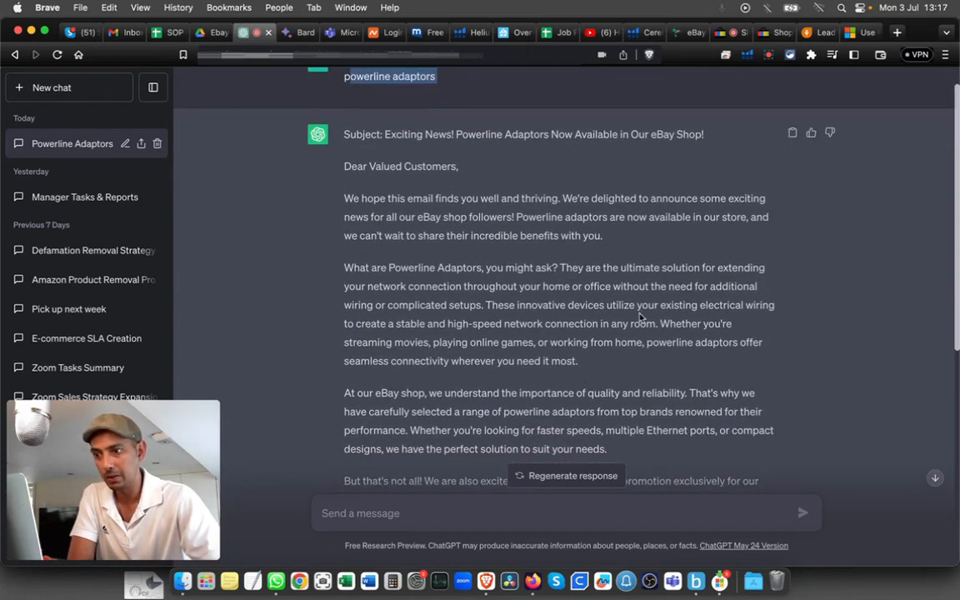
scroll(640, 316, down, 4)
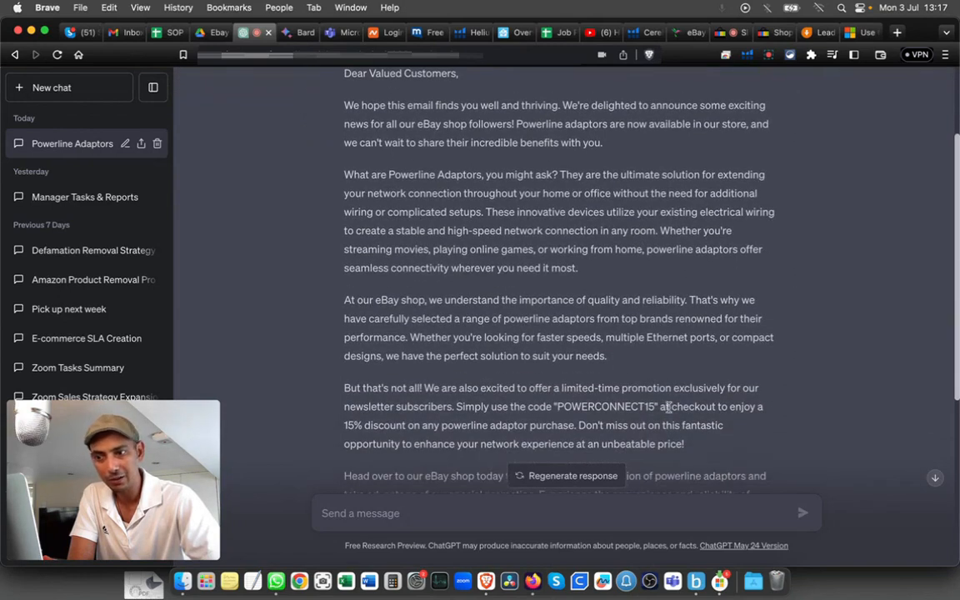
drag(661, 405, 548, 400)
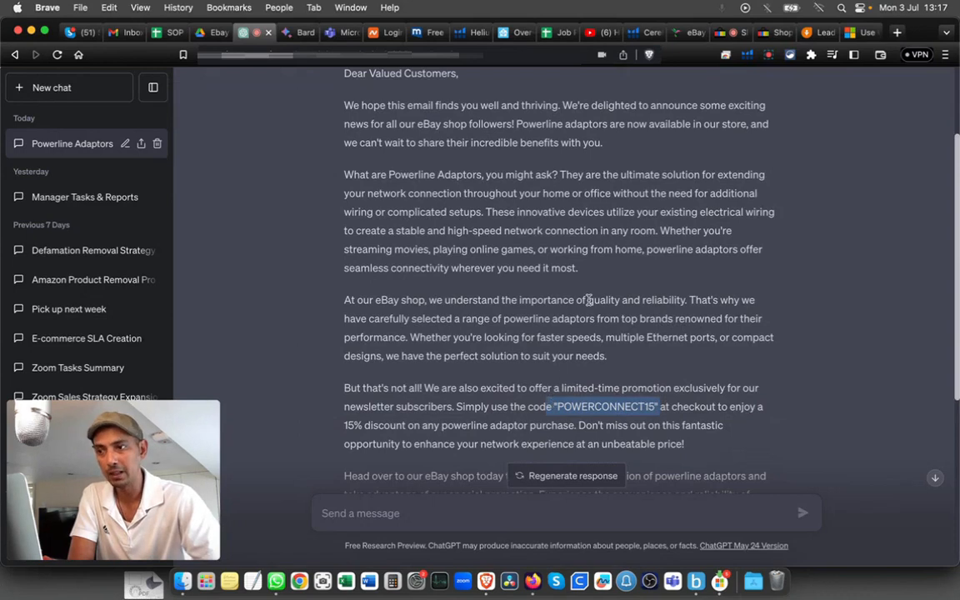
scroll(538, 300, up, 2)
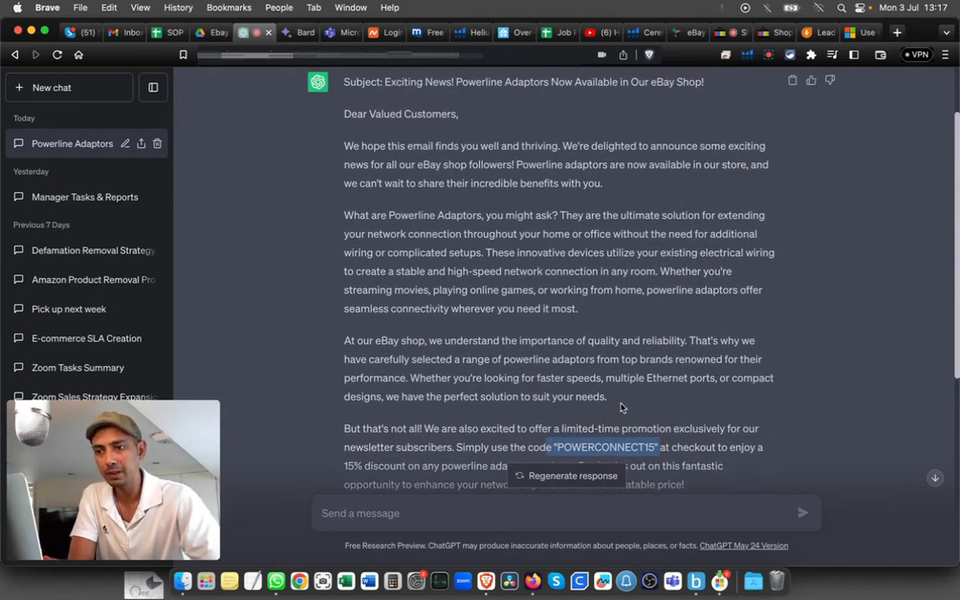
click(792, 83)
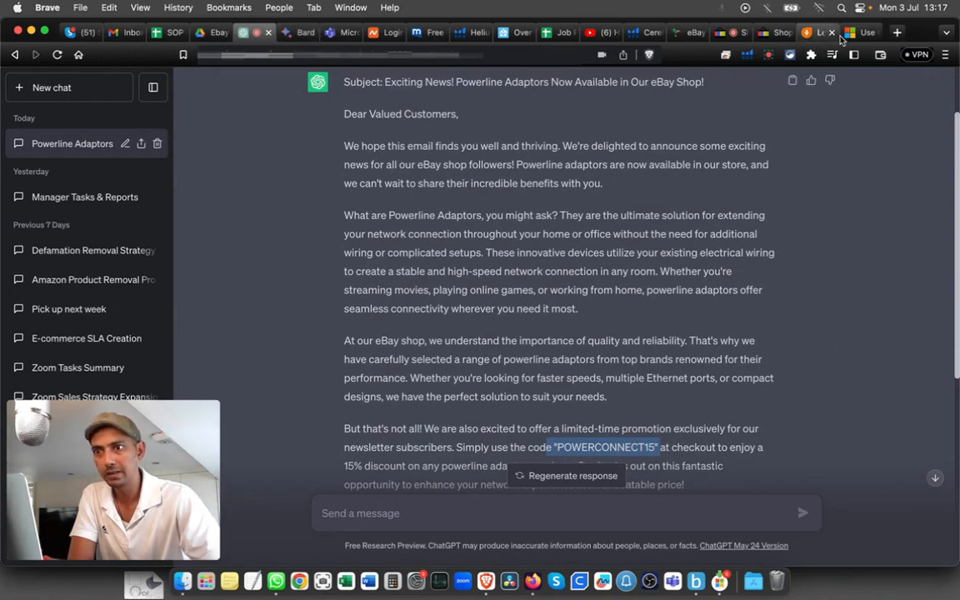
scroll(397, 187, up, 2)
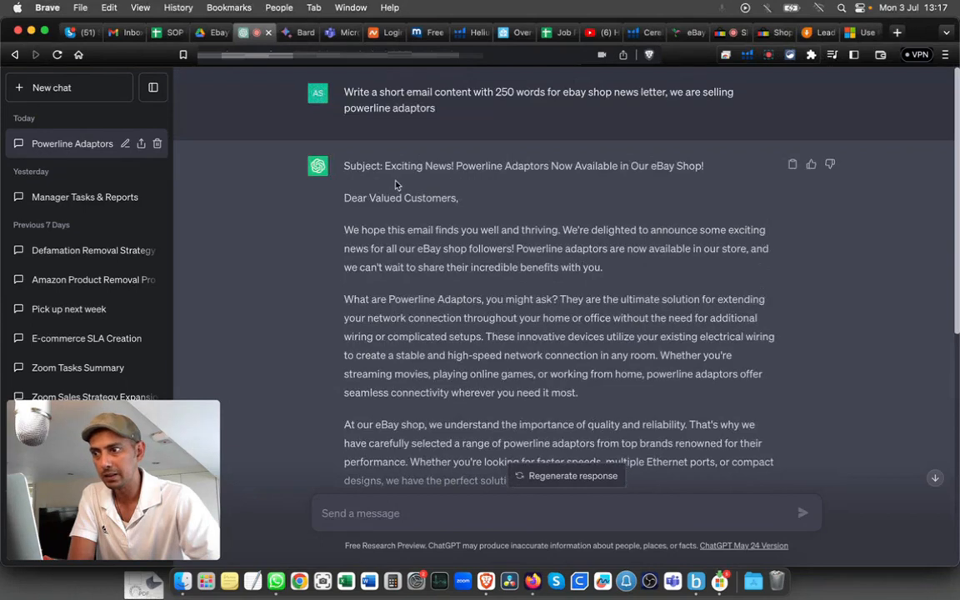
Step: Copy ChatGPT's suggested subject line and return to the eBay campaign tab
drag(384, 166, 703, 168)
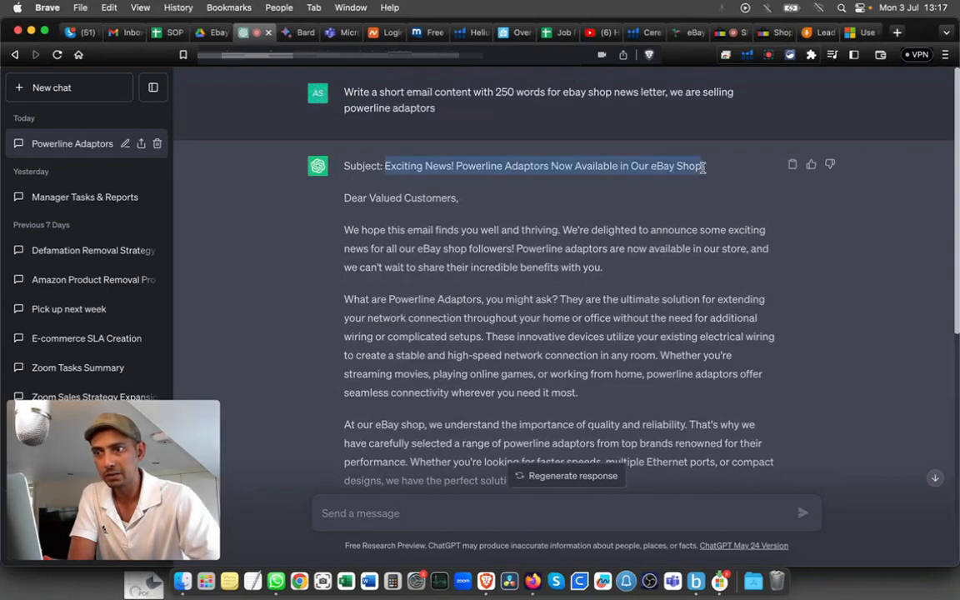
right_click(635, 168)
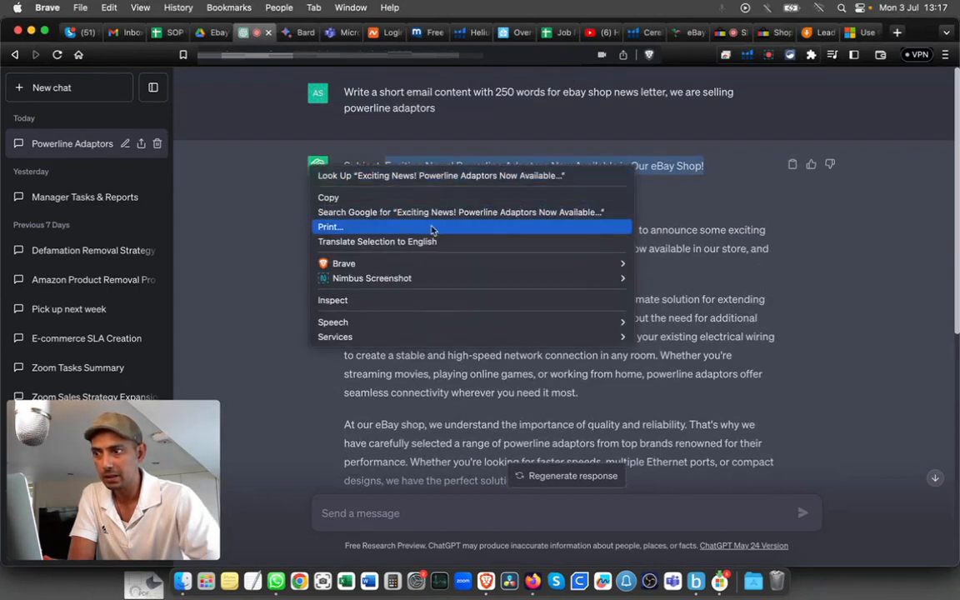
click(430, 200)
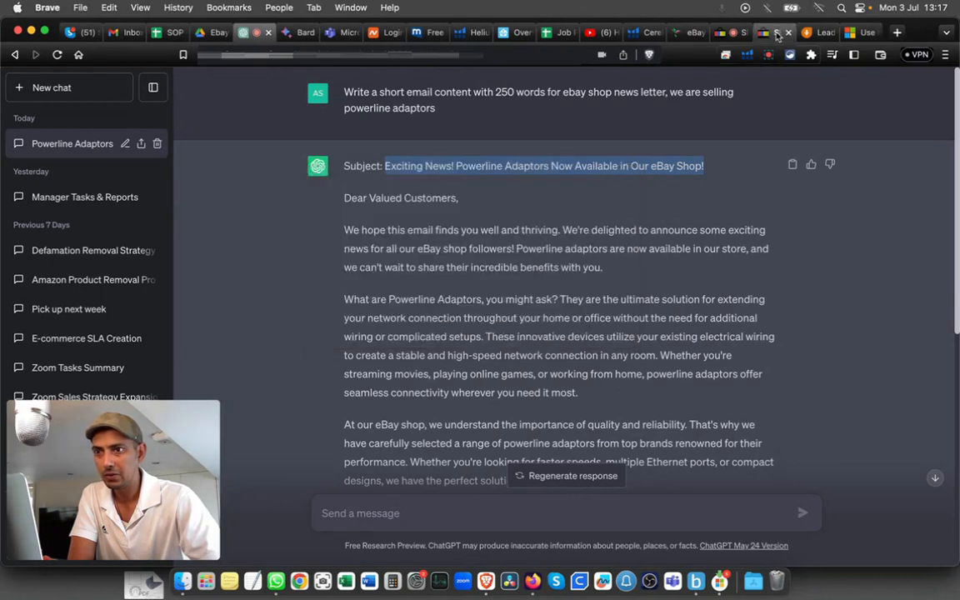
click(772, 32)
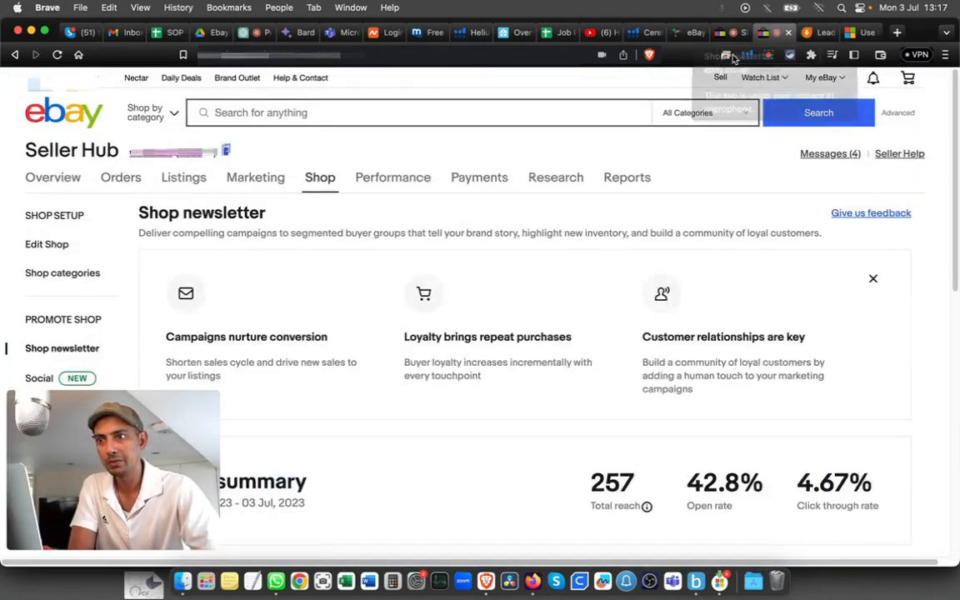
scroll(508, 311, down, 5)
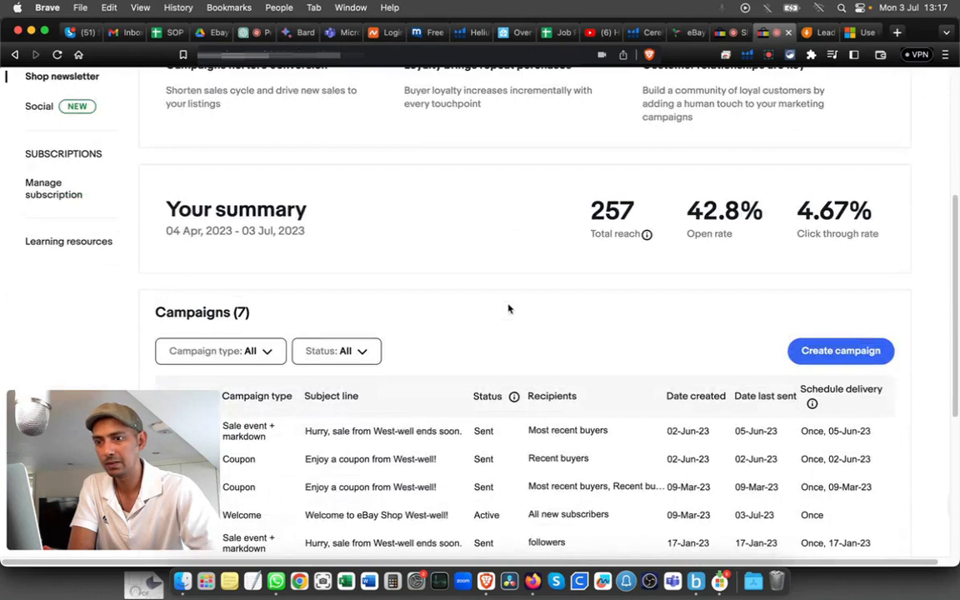
Step: Replace the title 'Don't miss out.' with 'Exciting News! 5G Powerline Adaptors Now Available'
click(724, 32)
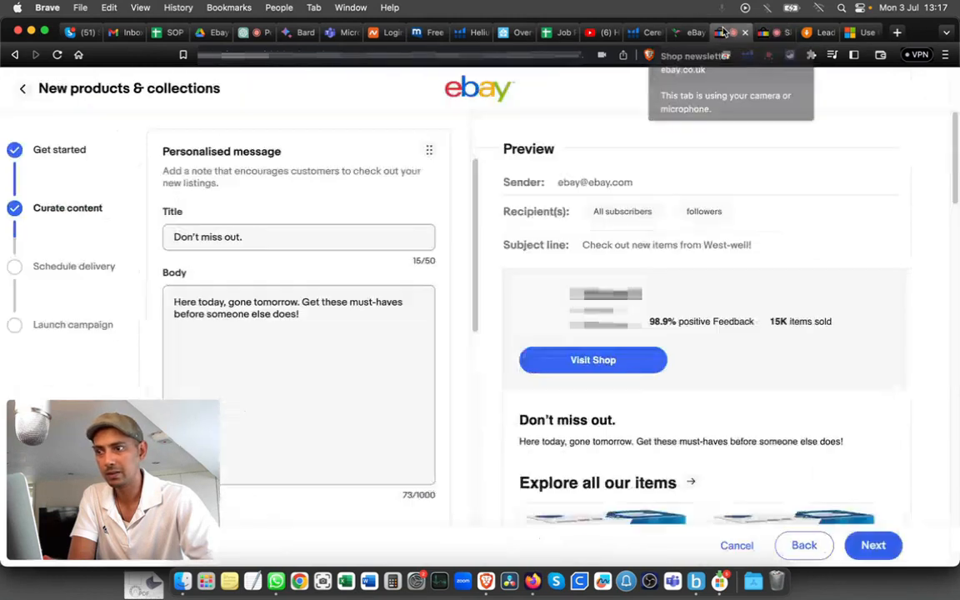
drag(287, 235, 115, 236)
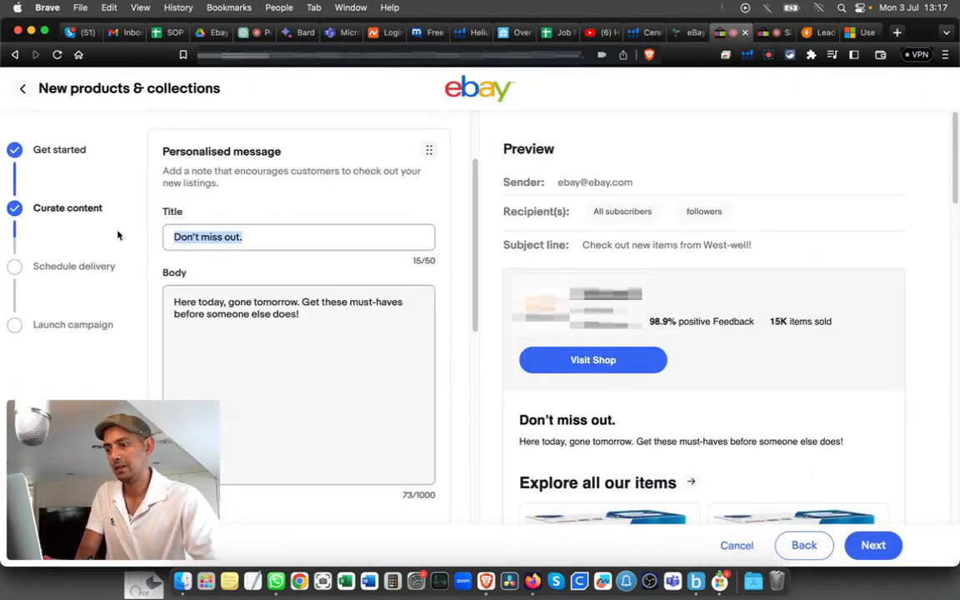
key(super+v)
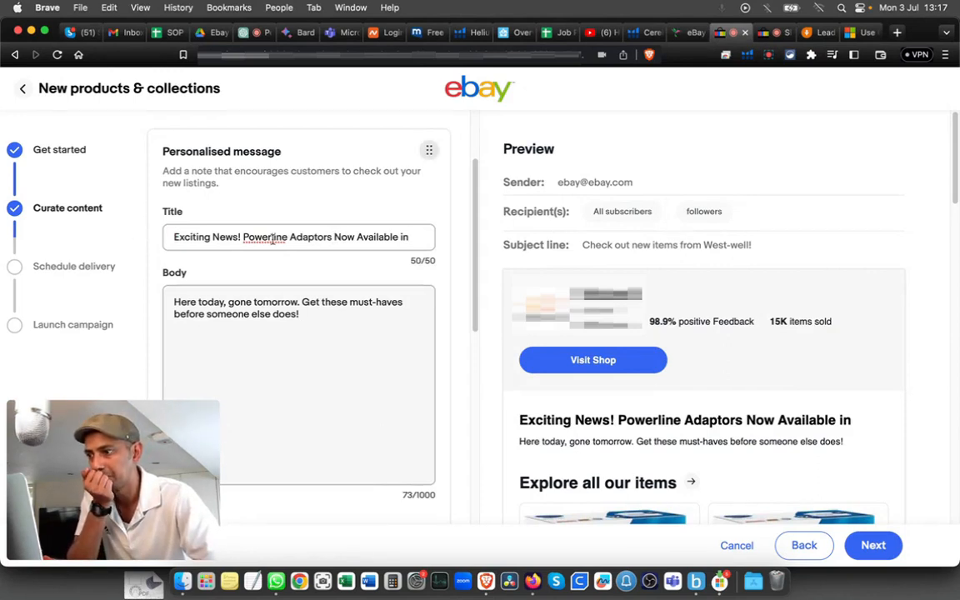
Step: Copy ChatGPT's greeting and first email paragraphs and paste them over the existing body text
drag(344, 198, 596, 399)
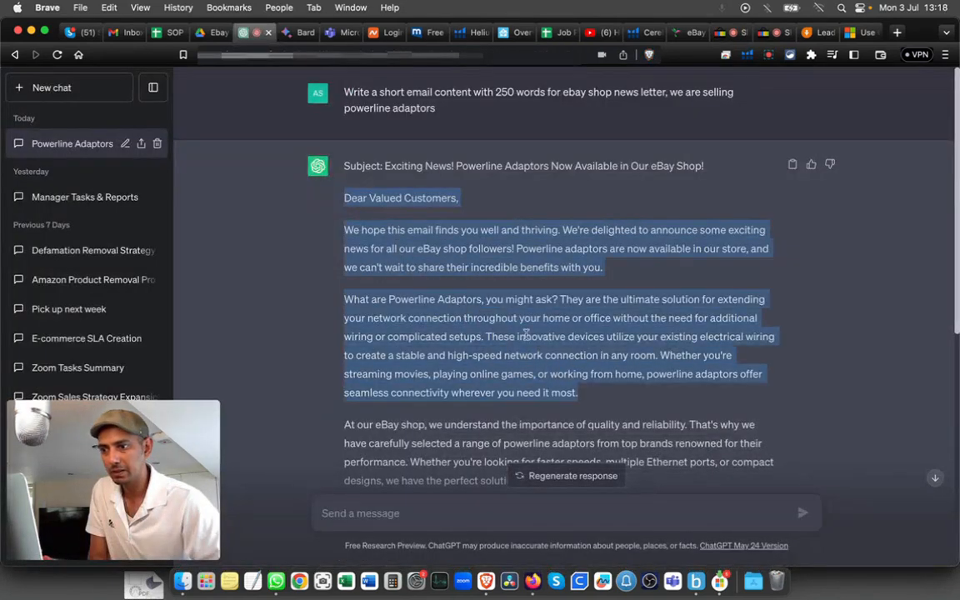
right_click(526, 334)
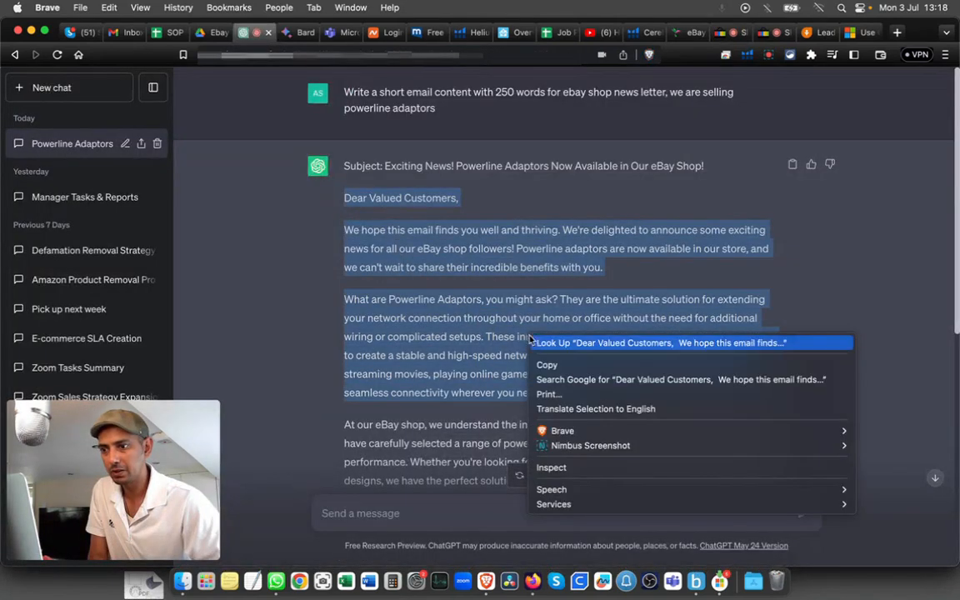
click(541, 364)
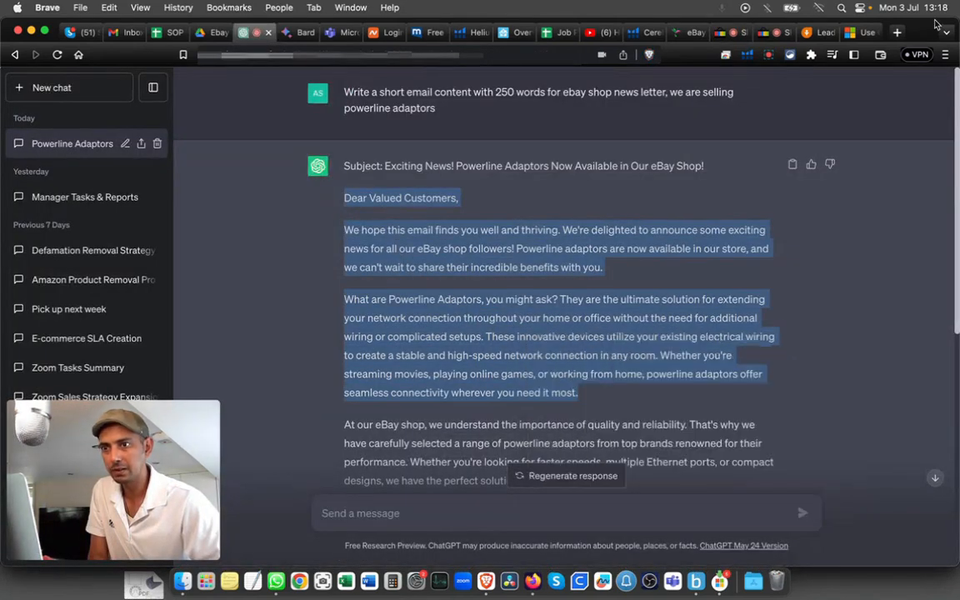
click(730, 32)
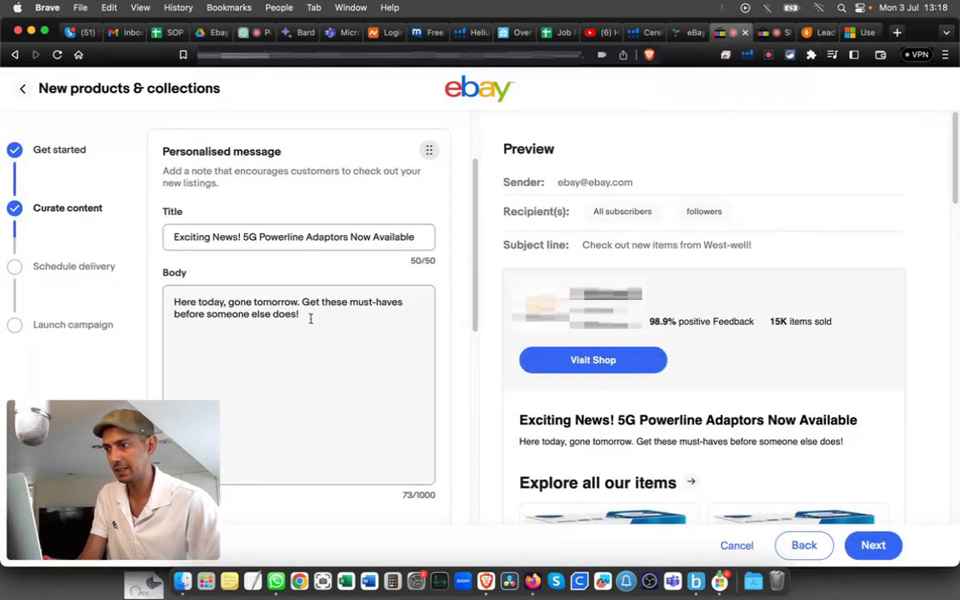
drag(311, 317, 161, 292)
key(super+v)
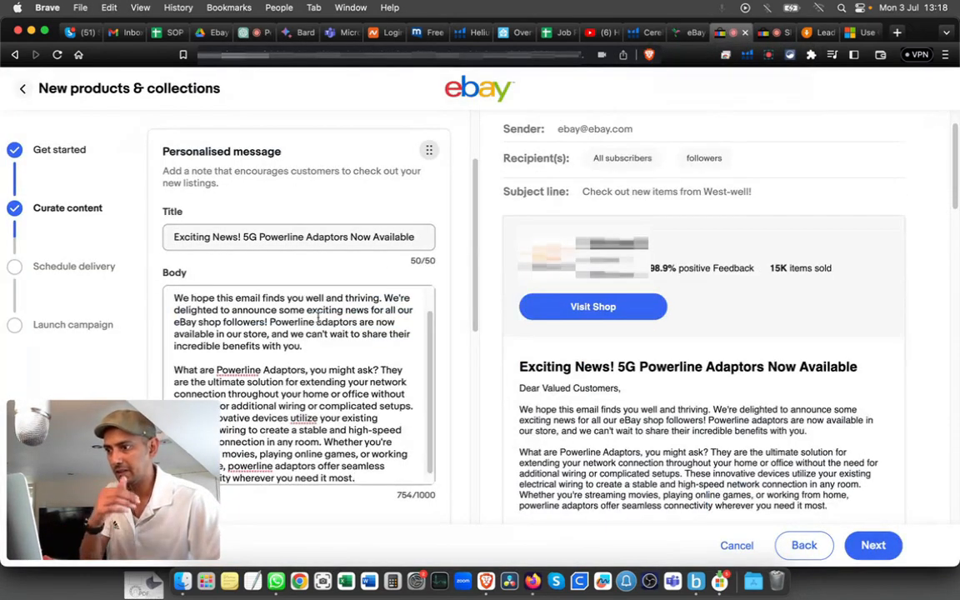
Step: Check the filled campaign content and continue to Schedule delivery
scroll(366, 343, down, 1)
scroll(625, 327, down, 1)
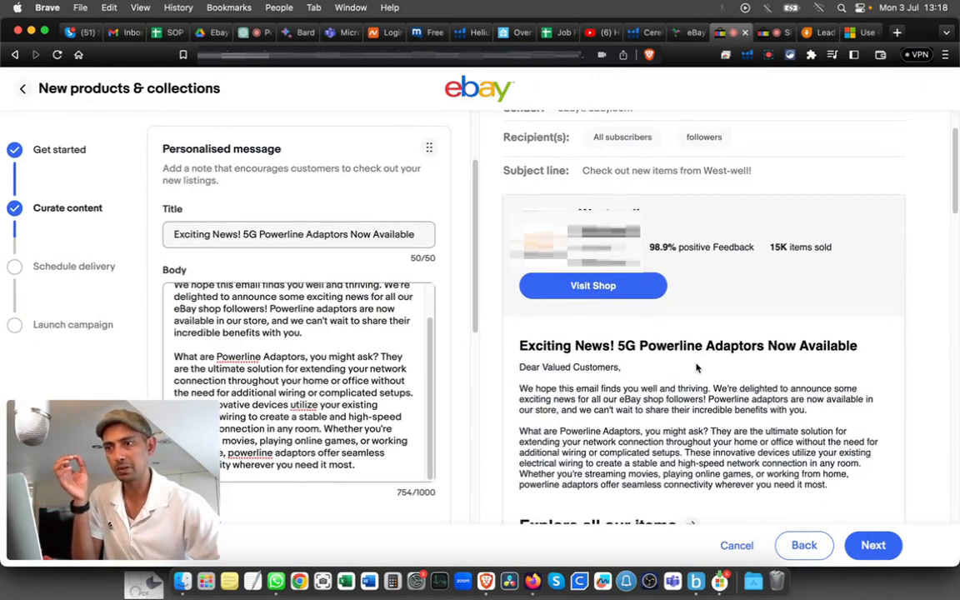
scroll(696, 368, down, 1)
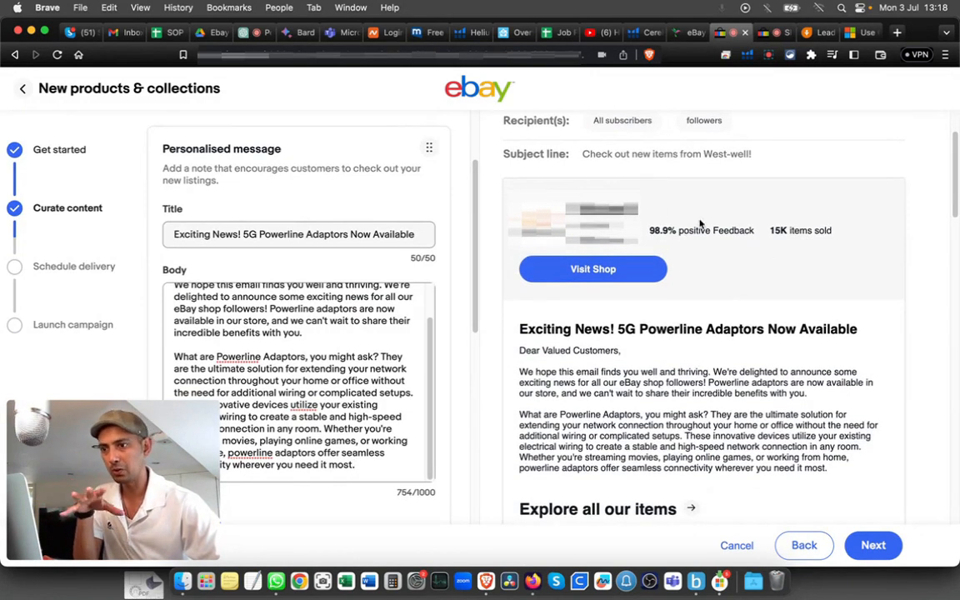
scroll(856, 267, down, 1)
scroll(692, 326, down, 3)
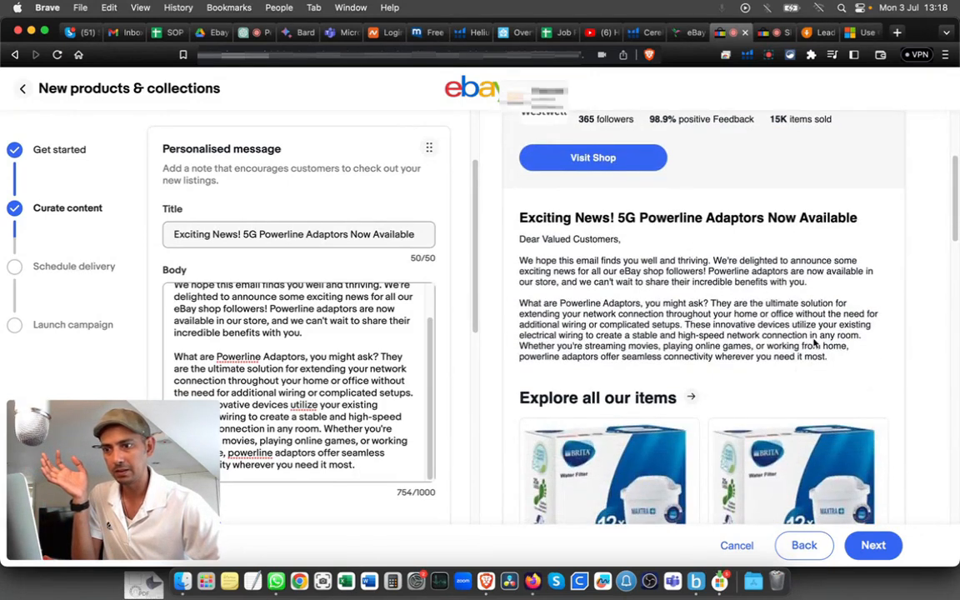
scroll(814, 341, down, 1)
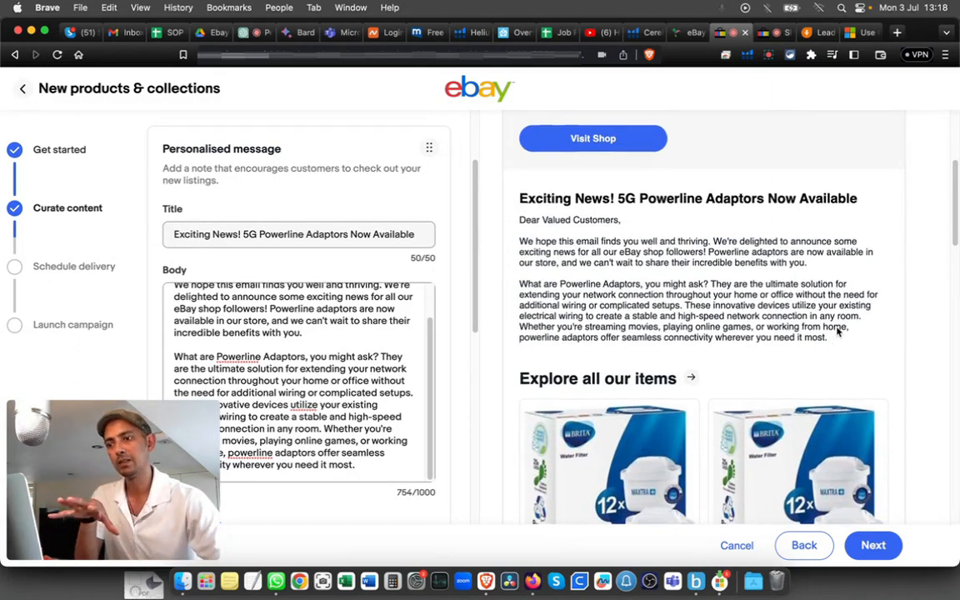
scroll(840, 326, up, 1)
scroll(864, 490, down, 1)
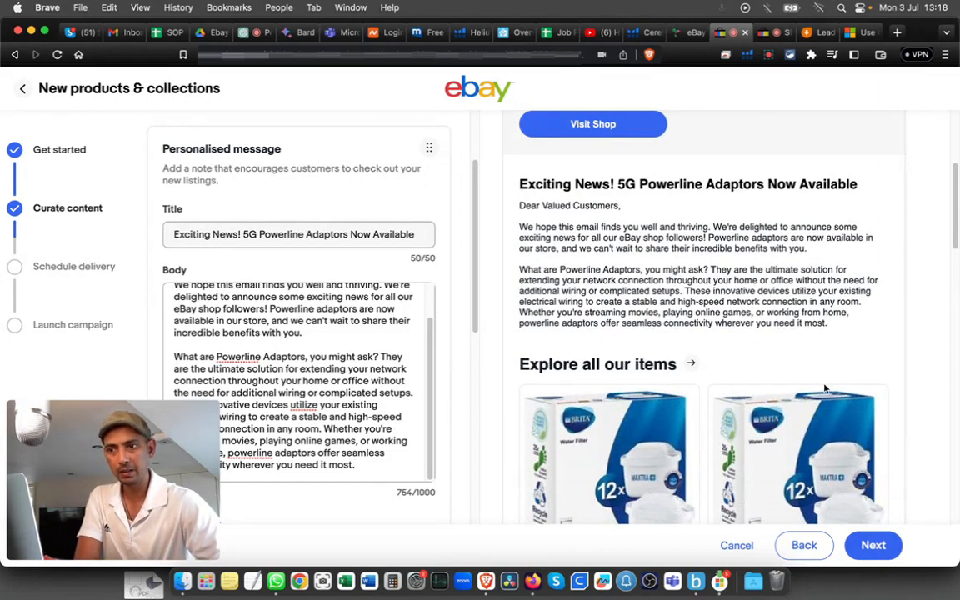
click(874, 546)
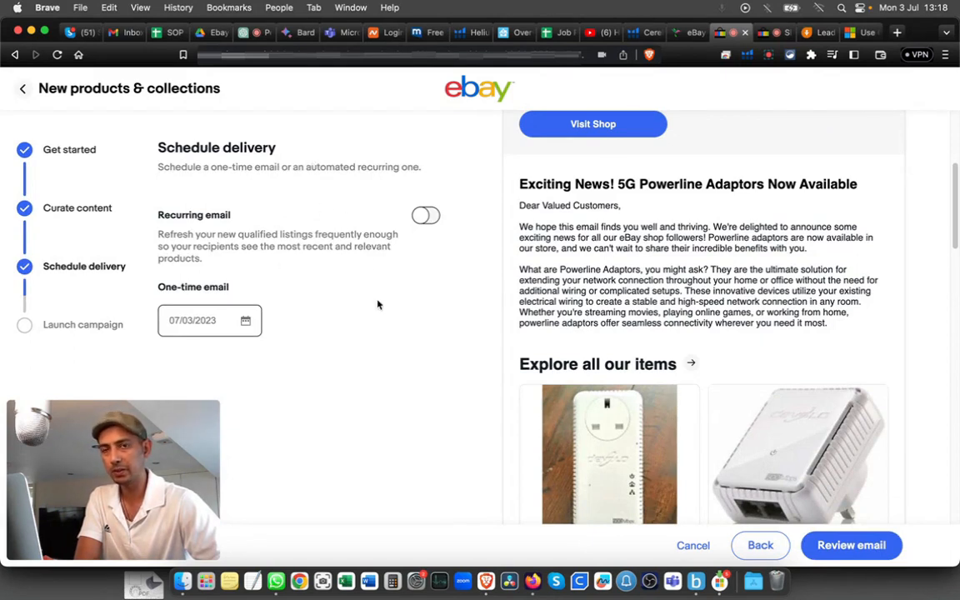
Step: Pick 9 July 2023 as the one-time email date and proceed to Review email
click(246, 323)
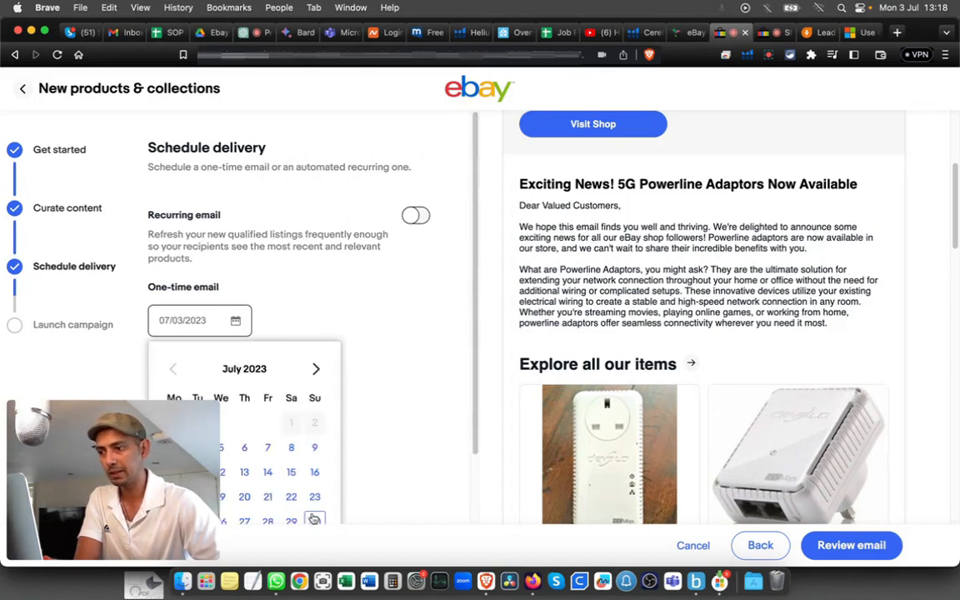
click(314, 451)
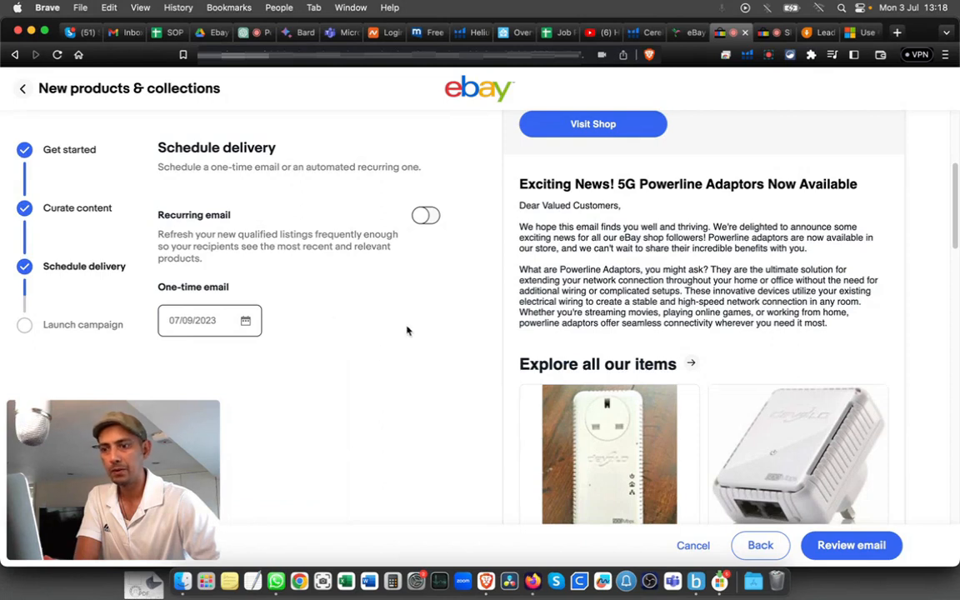
click(850, 547)
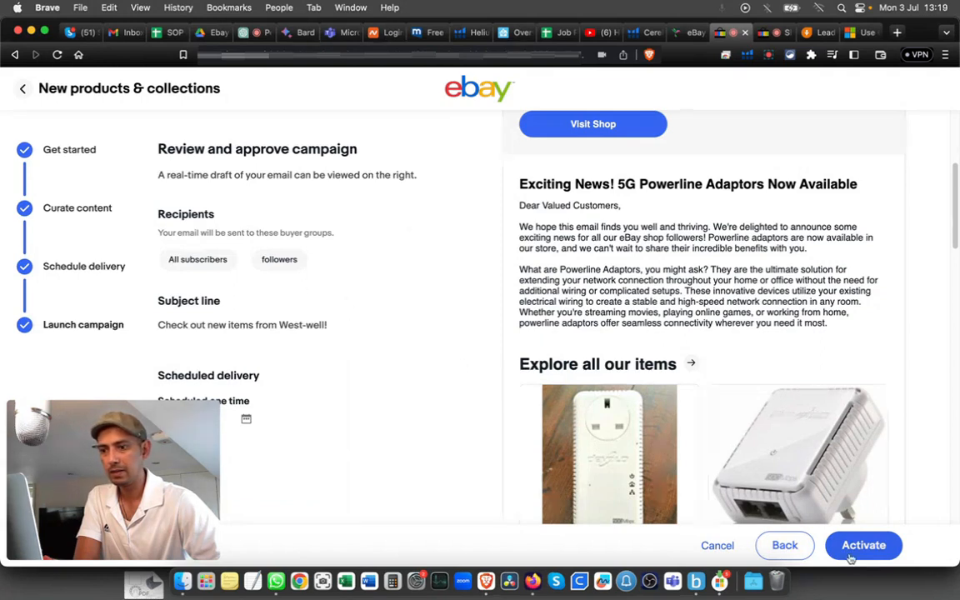
drag(89, 405, 231, 373)
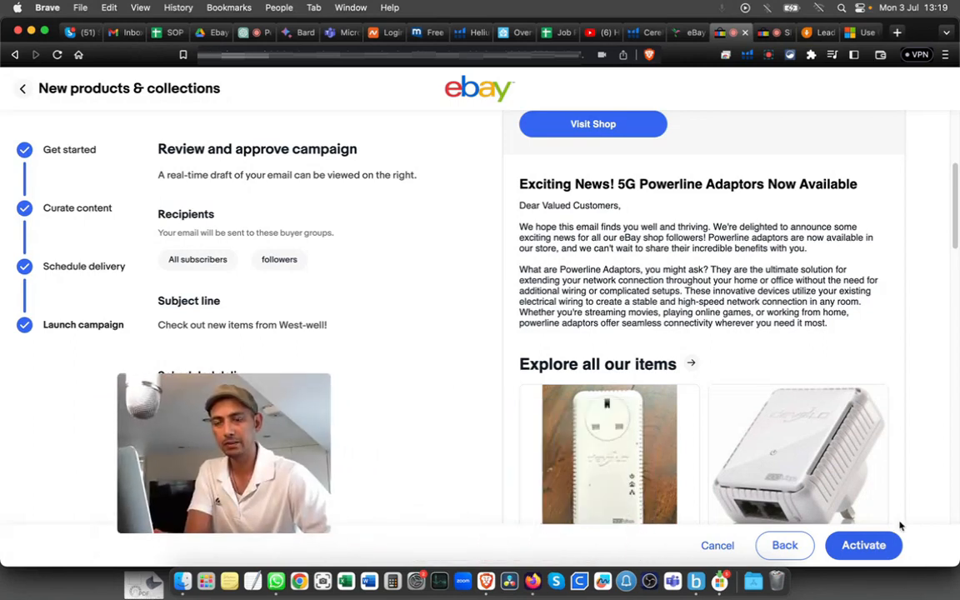